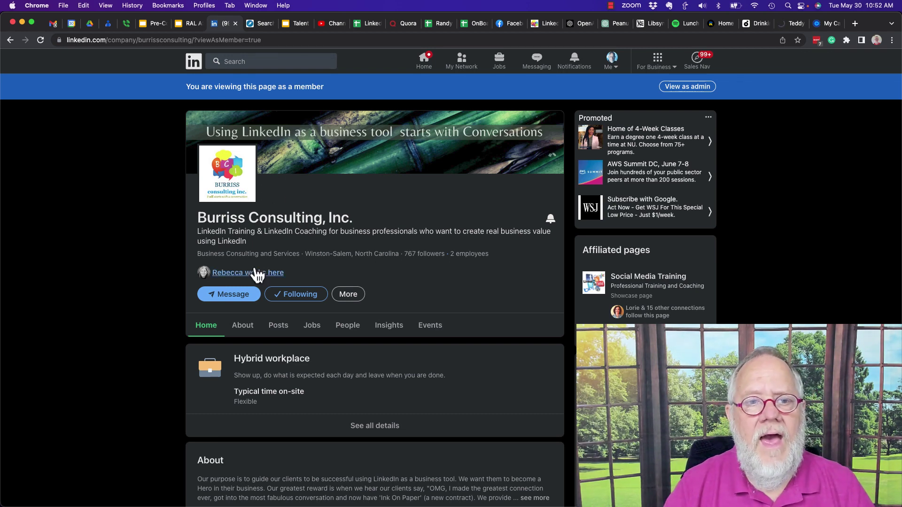
# Step: Highlight the note about viewing the page as a member and scroll through Burriss Consulting's page
pyautogui.moveTo(243, 89); pyautogui.dragTo(339, 86)
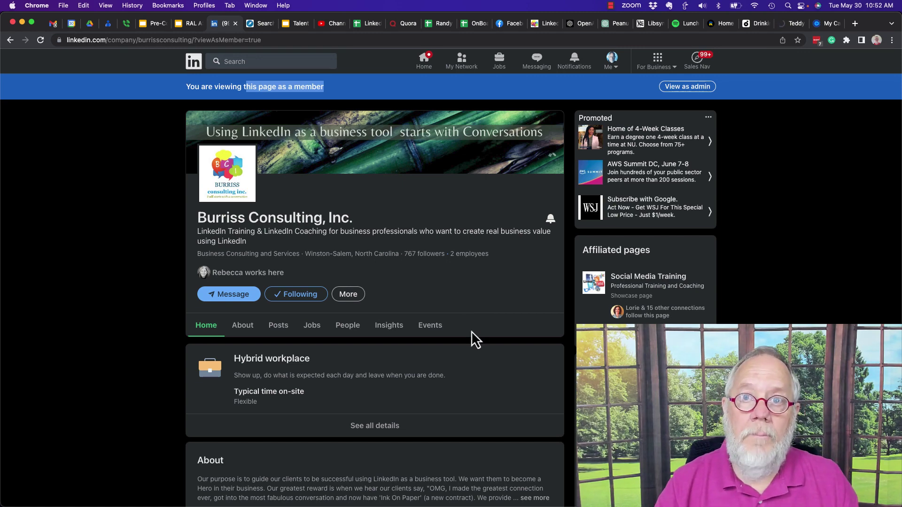
pyautogui.scroll(-10, 472, 330)
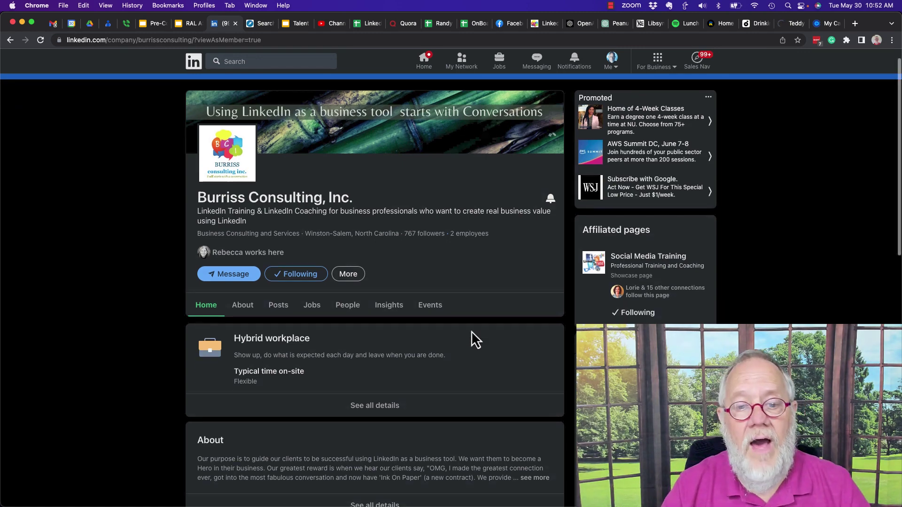
pyautogui.scroll(-3, 471, 330)
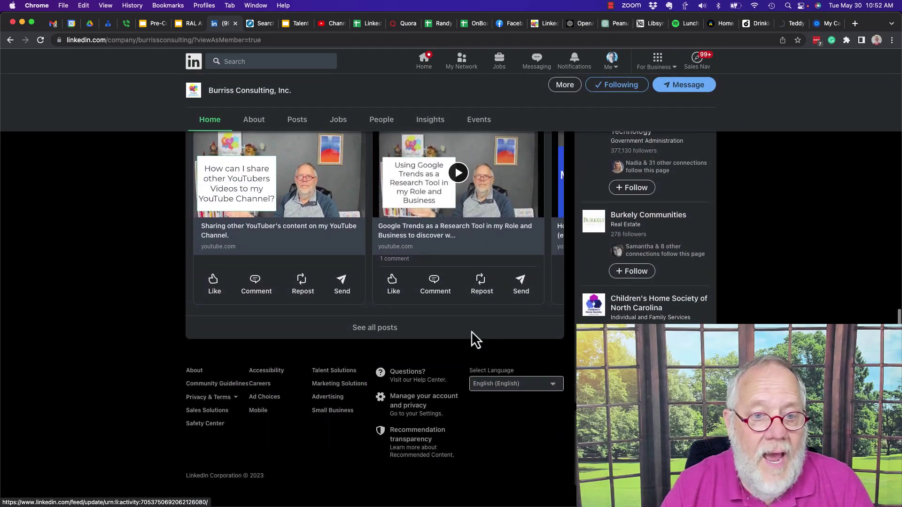
pyautogui.scroll(13, 471, 331)
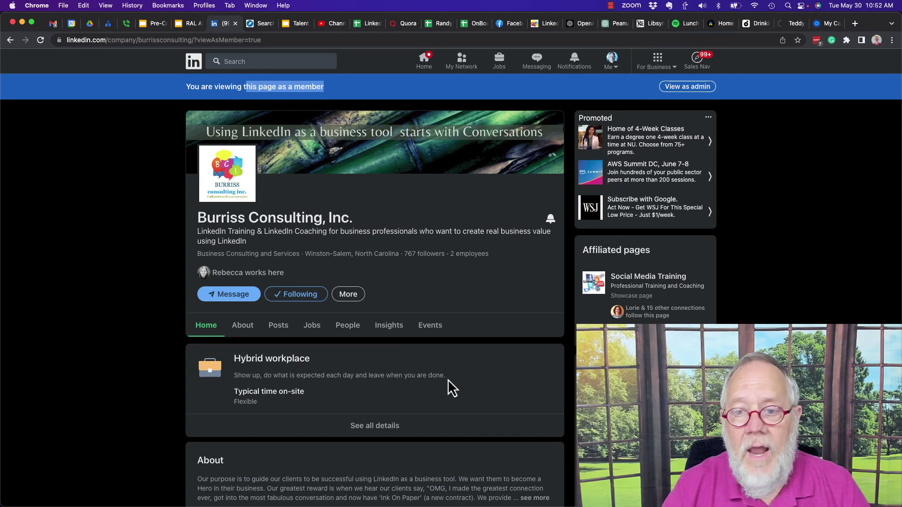
pyautogui.scroll(-3, 611, 253)
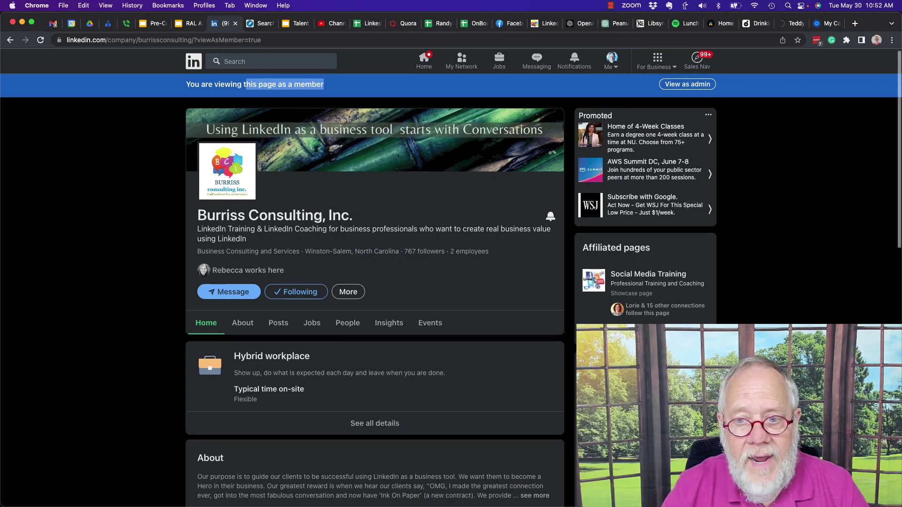
pyautogui.scroll(-3, 543, 290)
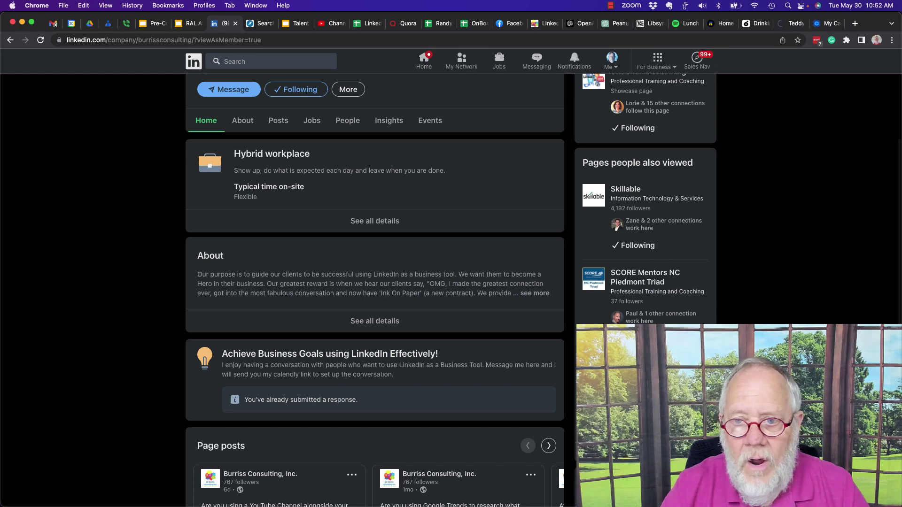
pyautogui.scroll(-6, 648, 292)
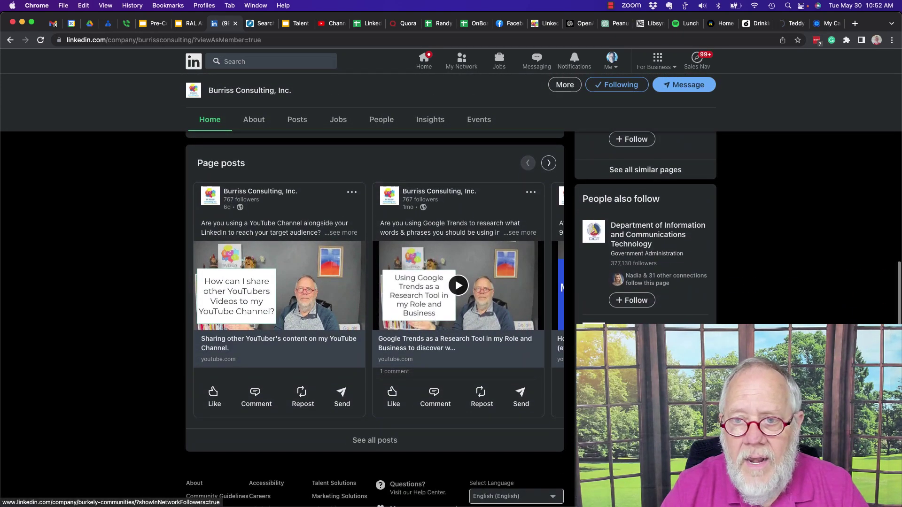
pyautogui.scroll(-2, 375, 281)
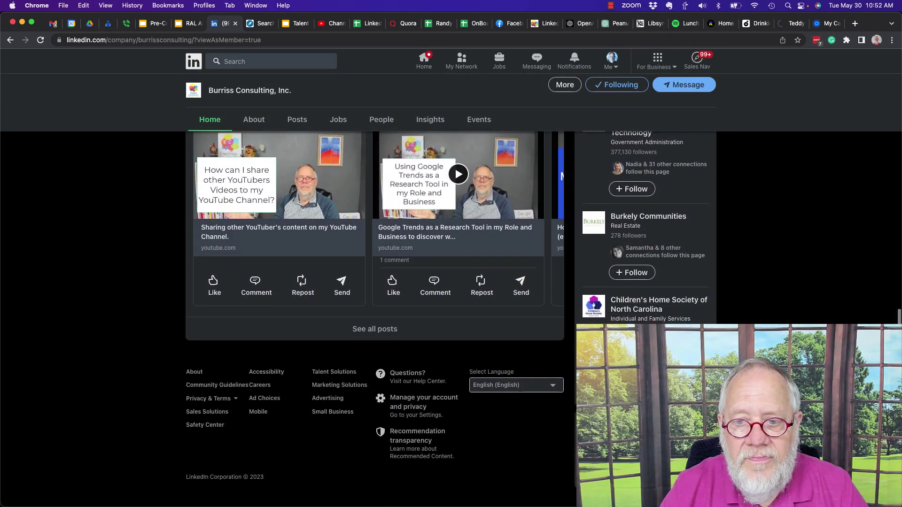
pyautogui.scroll(15, 375, 281)
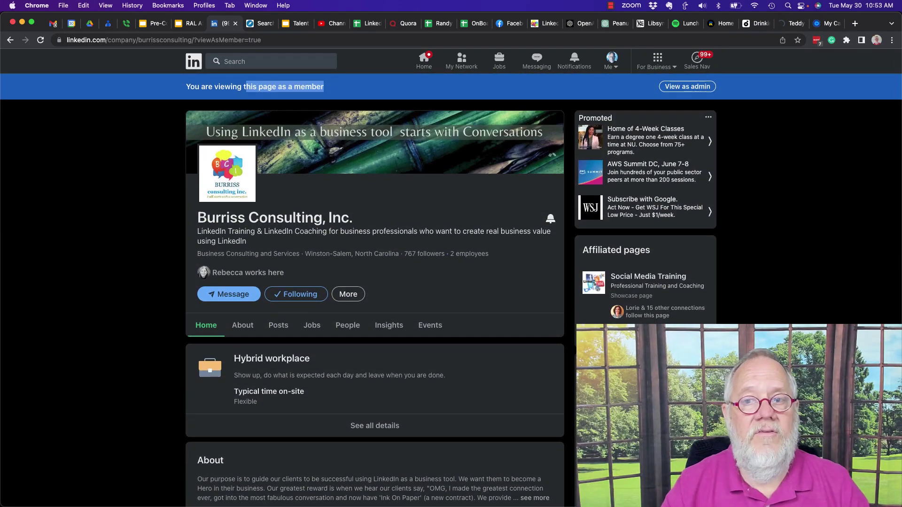
# Step: Switch to admin view, show Page posts and then the Following feed, and open the followed-pages list
pyautogui.click(683, 93)
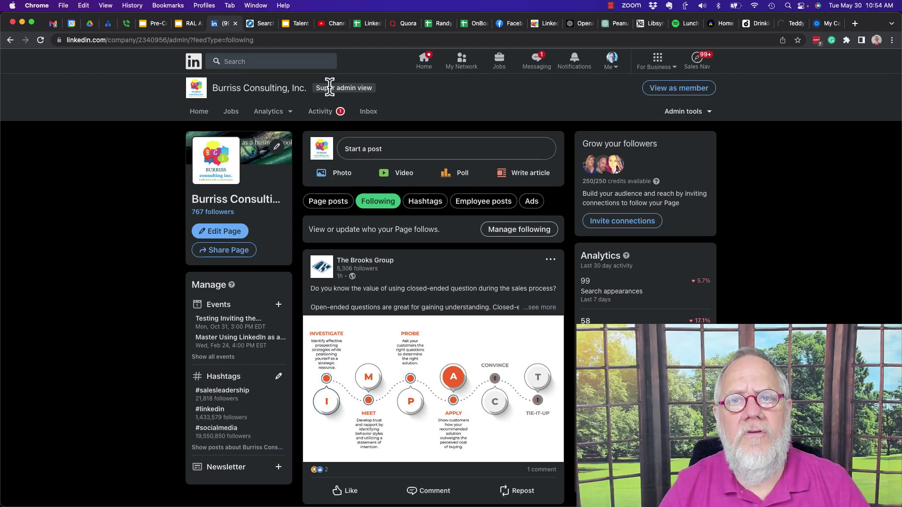
pyautogui.click(324, 204)
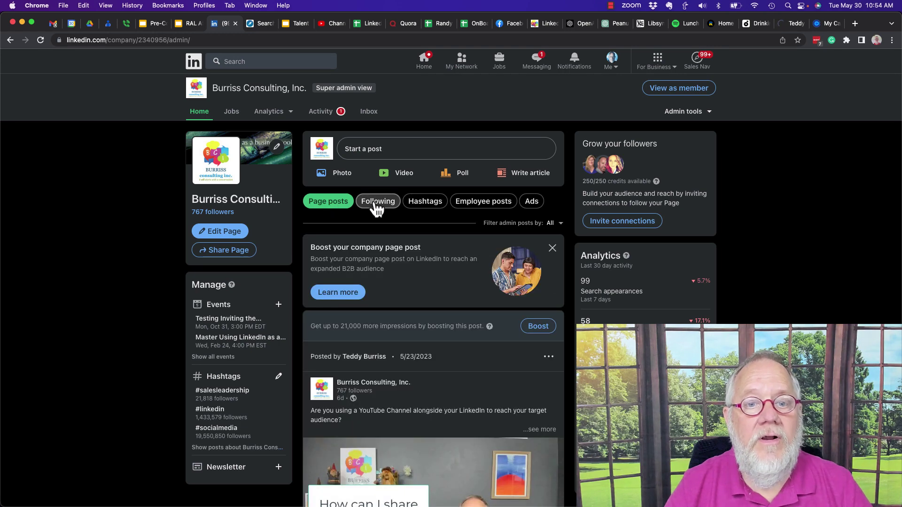
pyautogui.click(376, 205)
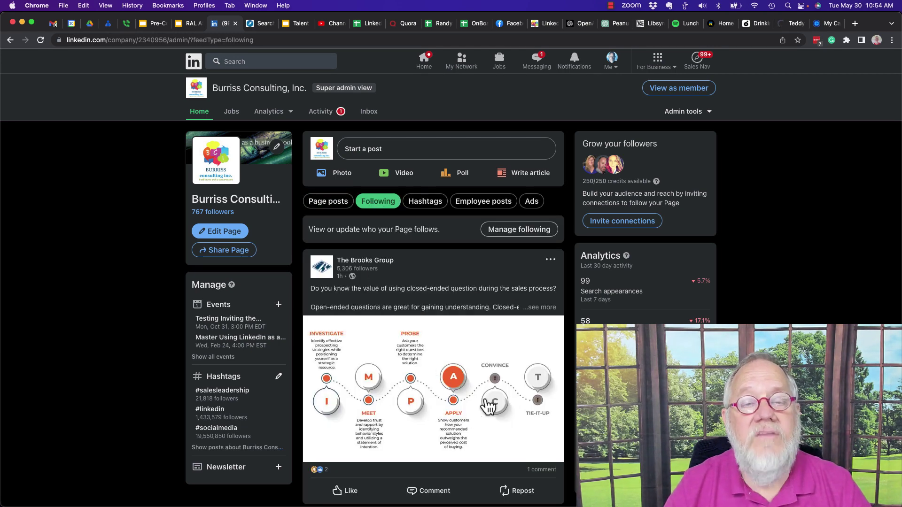
pyautogui.scroll(-3, 470, 399)
pyautogui.scroll(3, 469, 398)
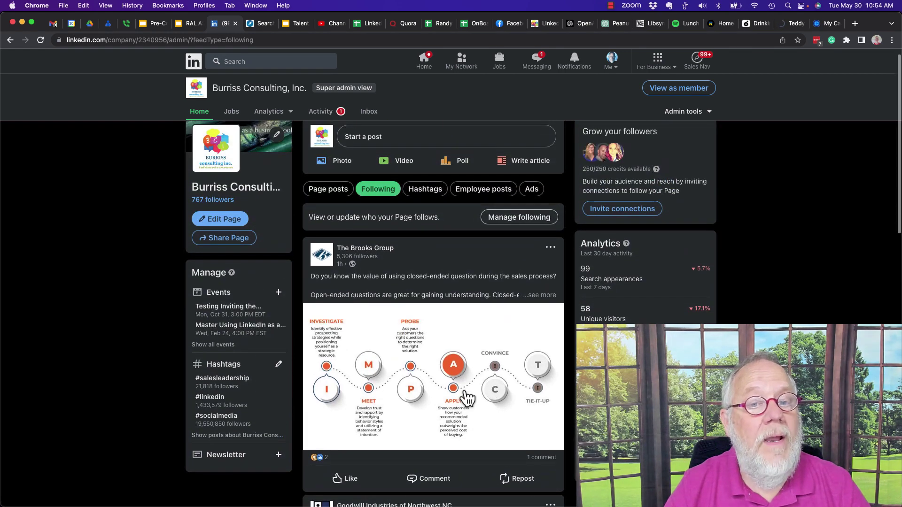
pyautogui.click(510, 219)
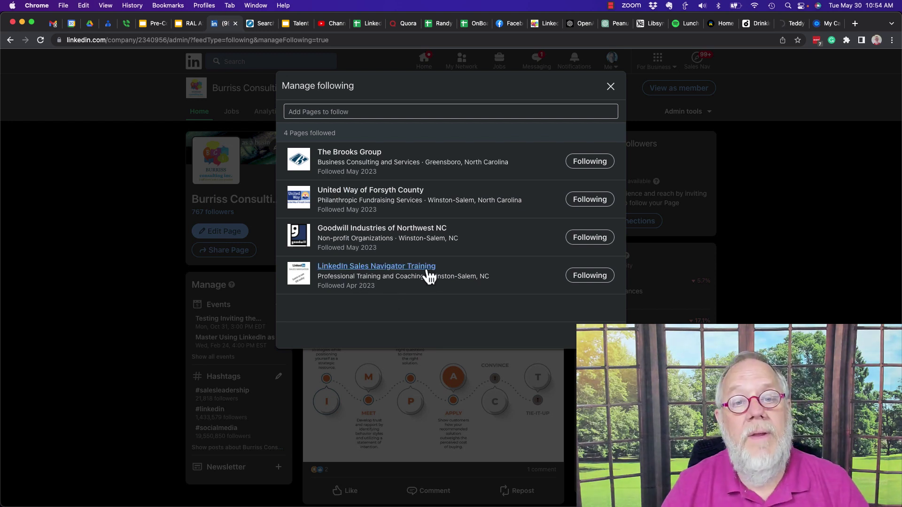
# Step: Search 'Meridian res' to follow Meridian Resources, and toggle Goodwill Industries of Northwest NC's follow status
pyautogui.click(340, 109)
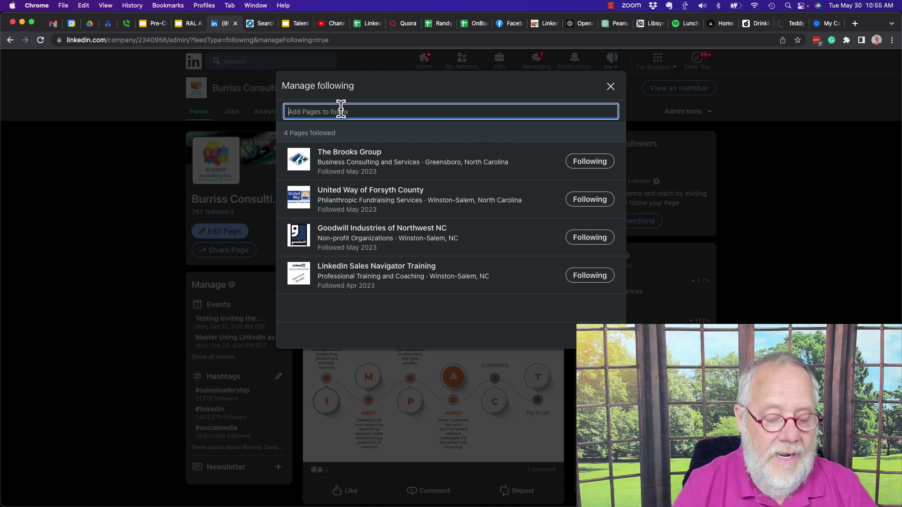
pyautogui.write('Mer')
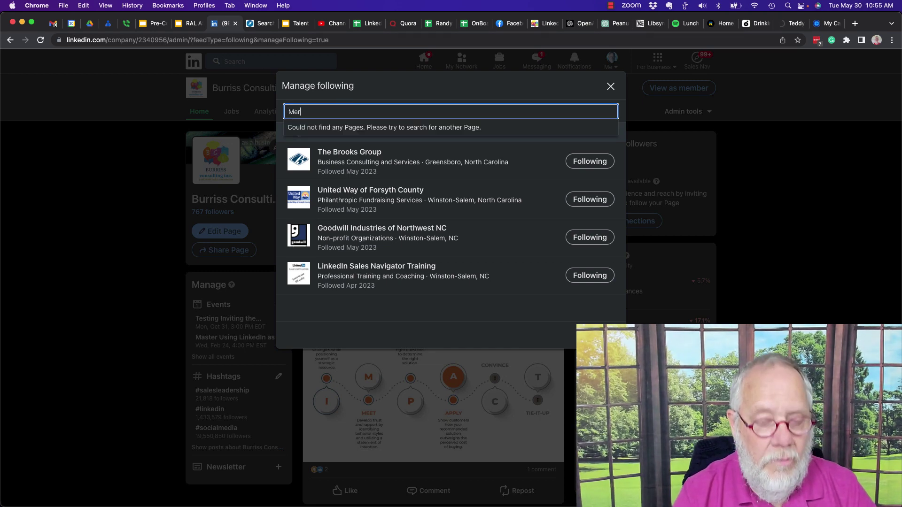
pyautogui.write('idi')
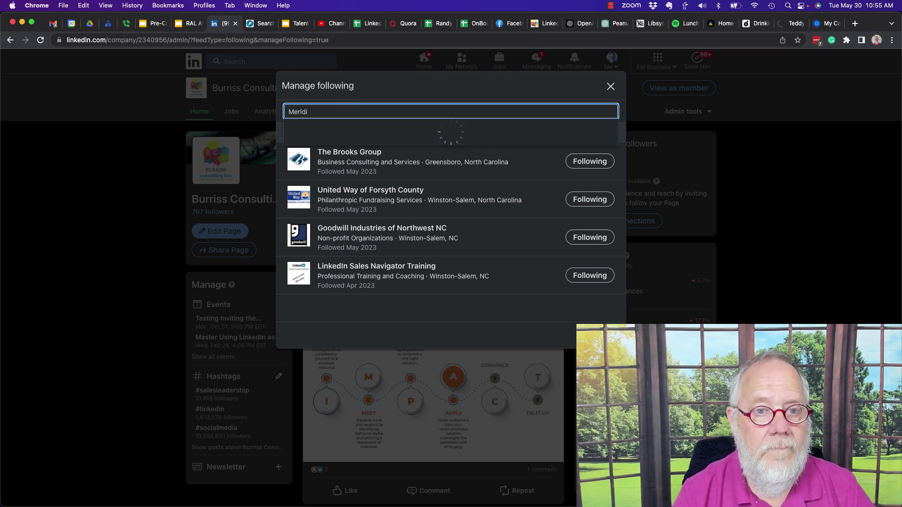
pyautogui.write('an ')
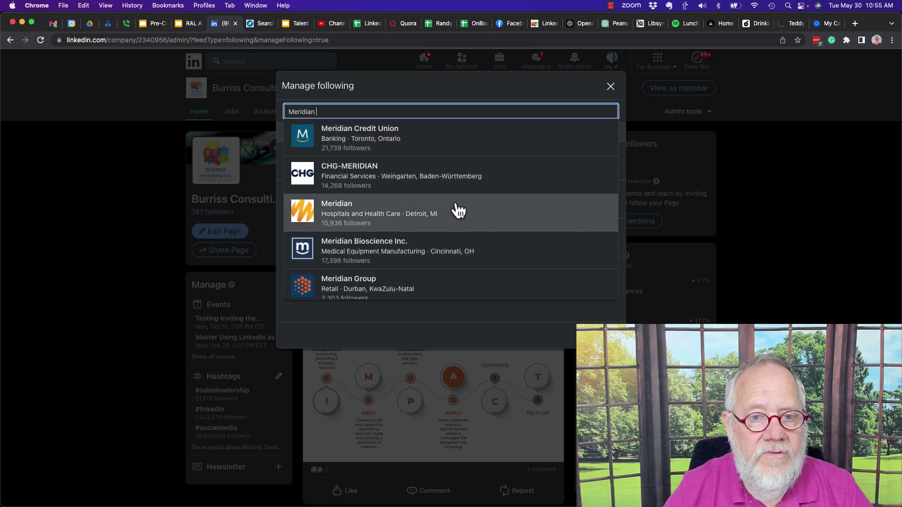
pyautogui.write(' res')
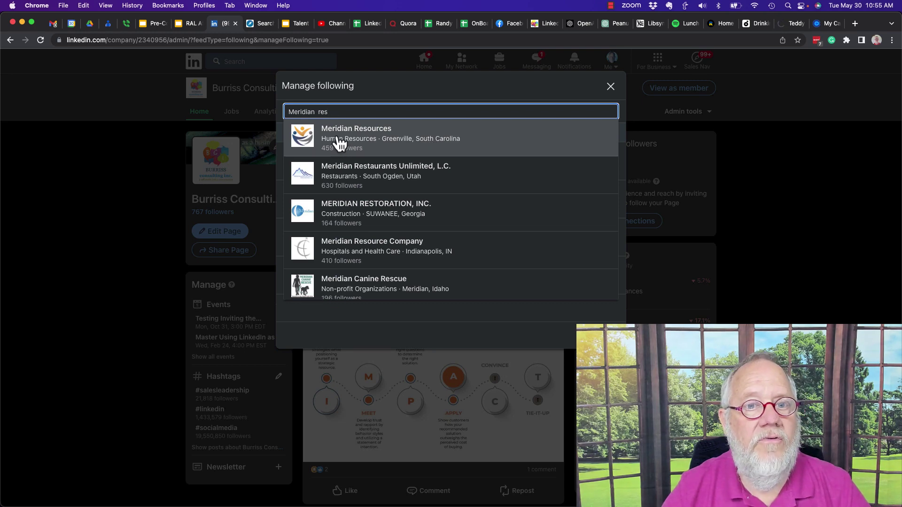
pyautogui.click(337, 139)
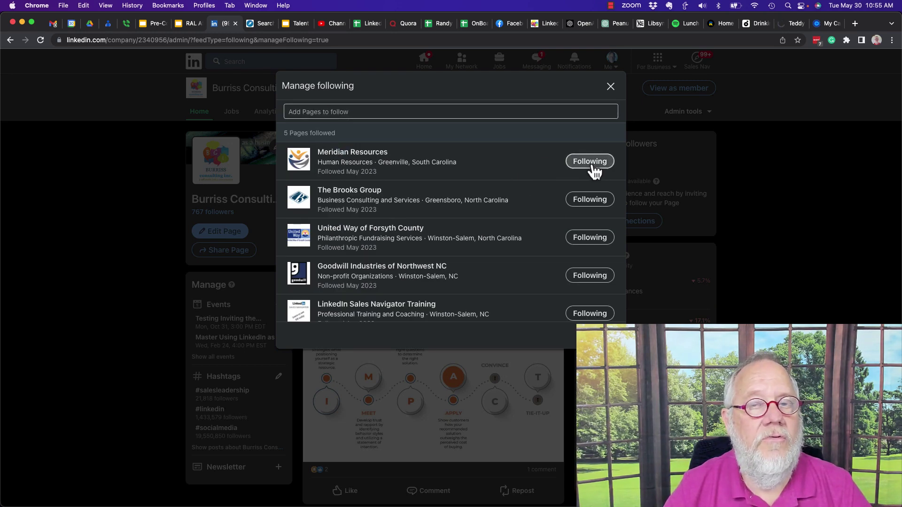
pyautogui.scroll(-1, 488, 233)
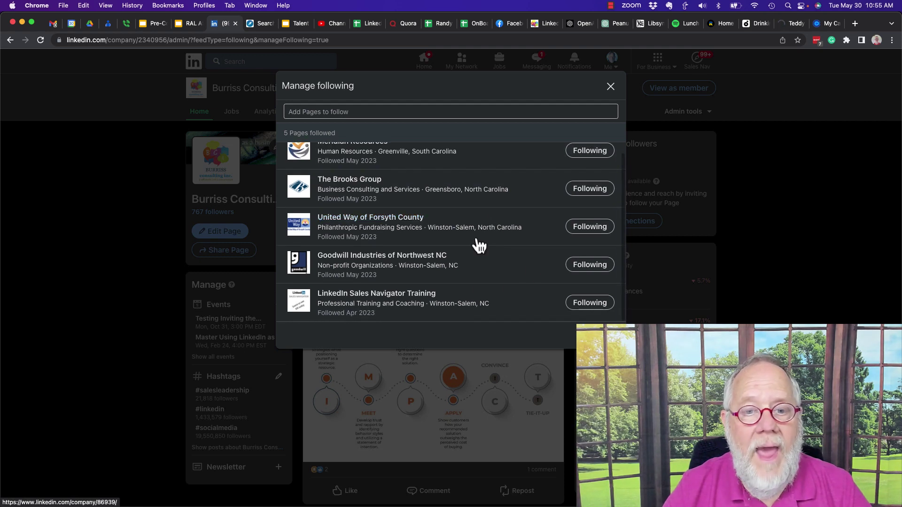
pyautogui.click(592, 269)
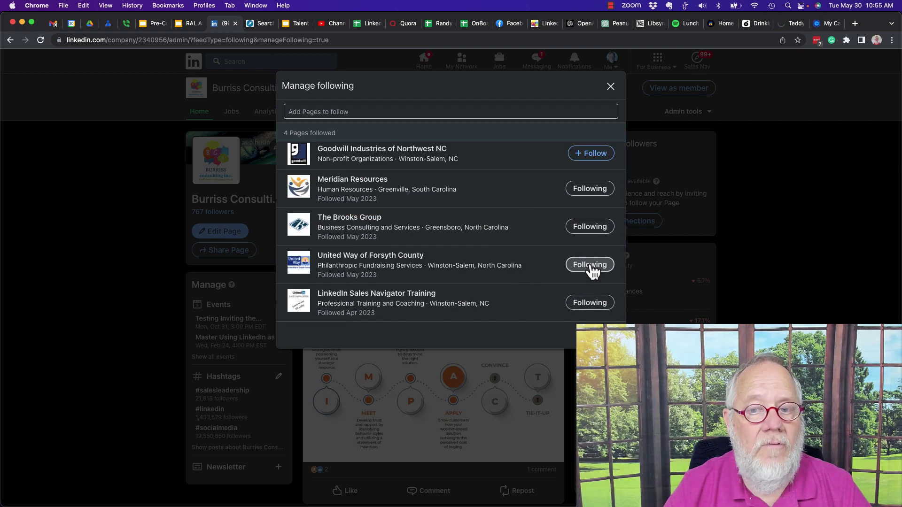
pyautogui.scroll(1, 488, 195)
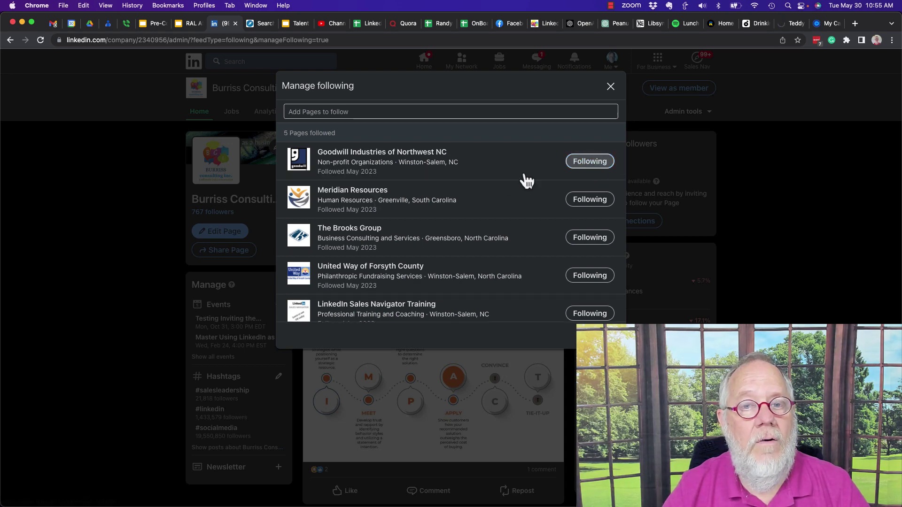
pyautogui.click(317, 111)
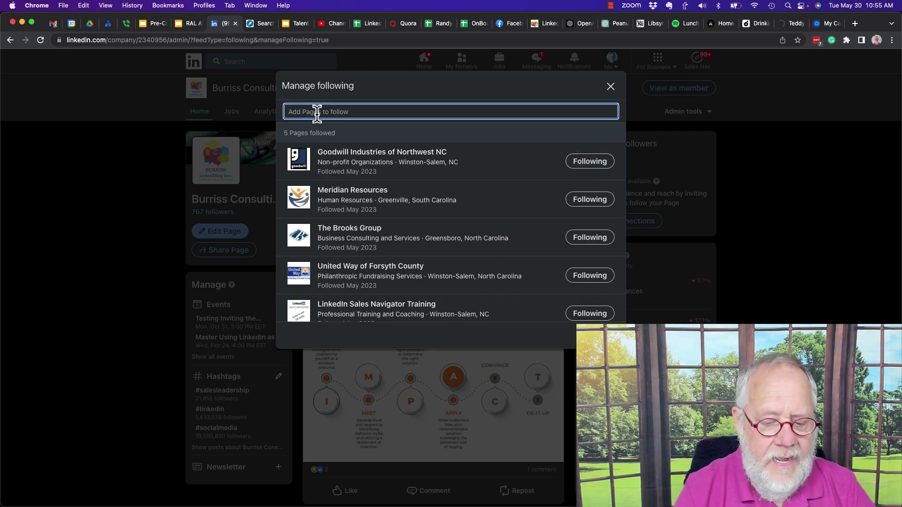
# Step: Search 'lih', follow then unfollow LHH, and finish managing followed pages
pyautogui.write('li')
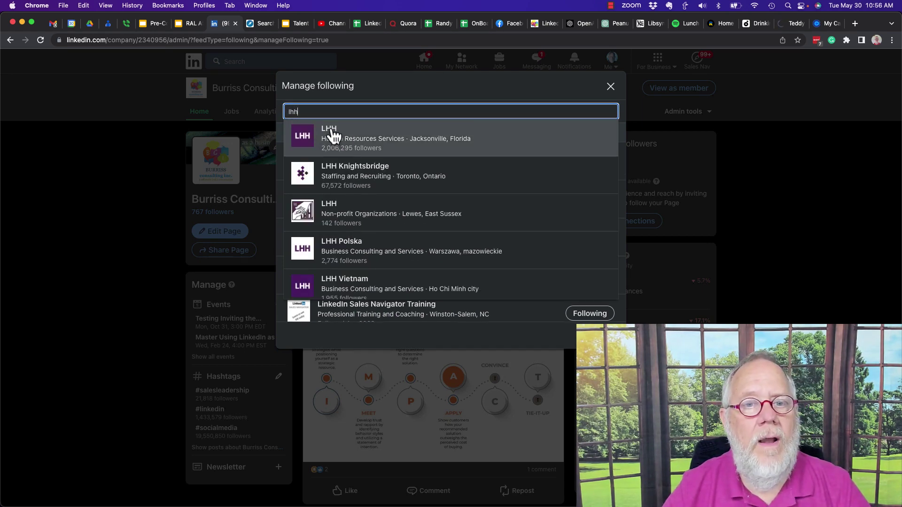
pyautogui.write('h')
pyautogui.click(325, 134)
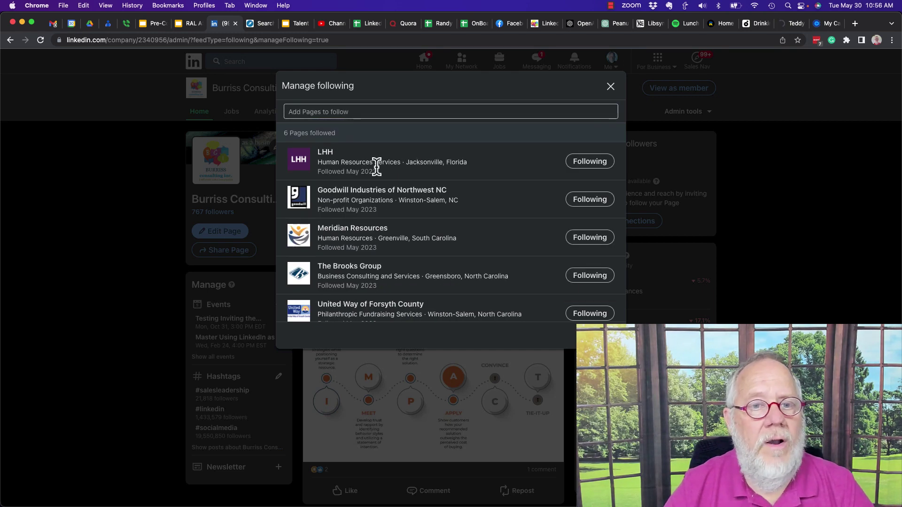
pyautogui.click(590, 168)
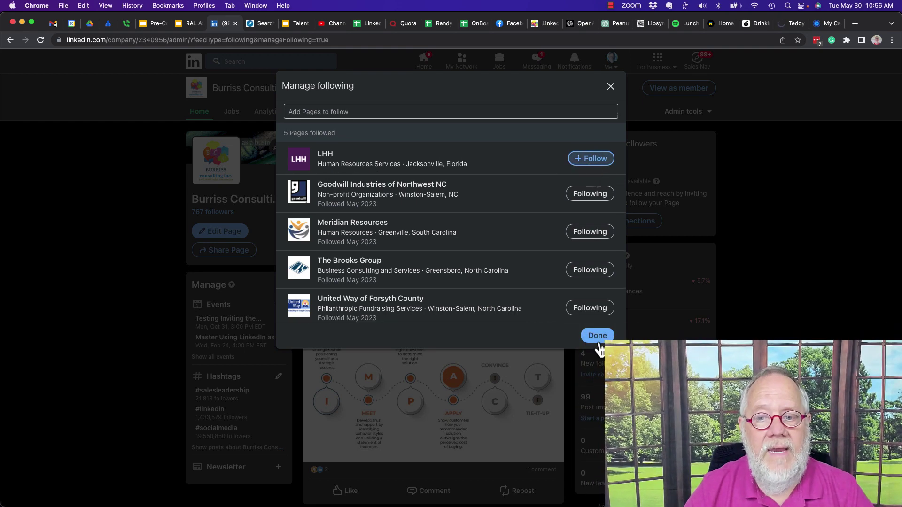
pyautogui.click(597, 335)
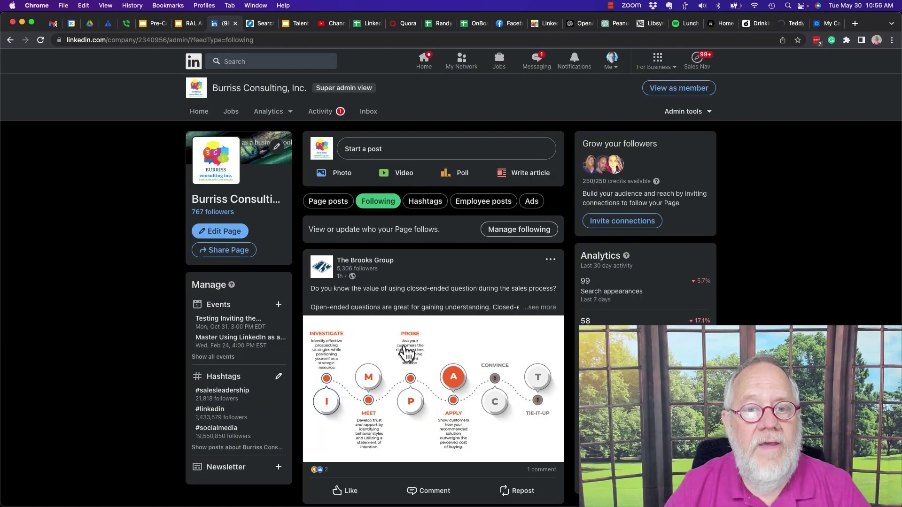
pyautogui.scroll(-2, 404, 329)
pyautogui.scroll(-10, 407, 352)
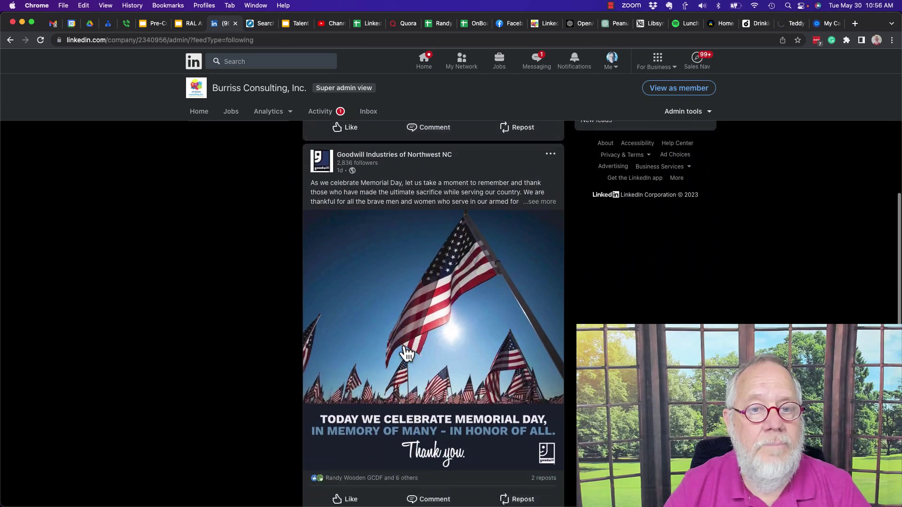
# Step: Scroll through Goodwill Industries and The Brooks Group posts until Show more results appears
pyautogui.scroll(-5, 404, 352)
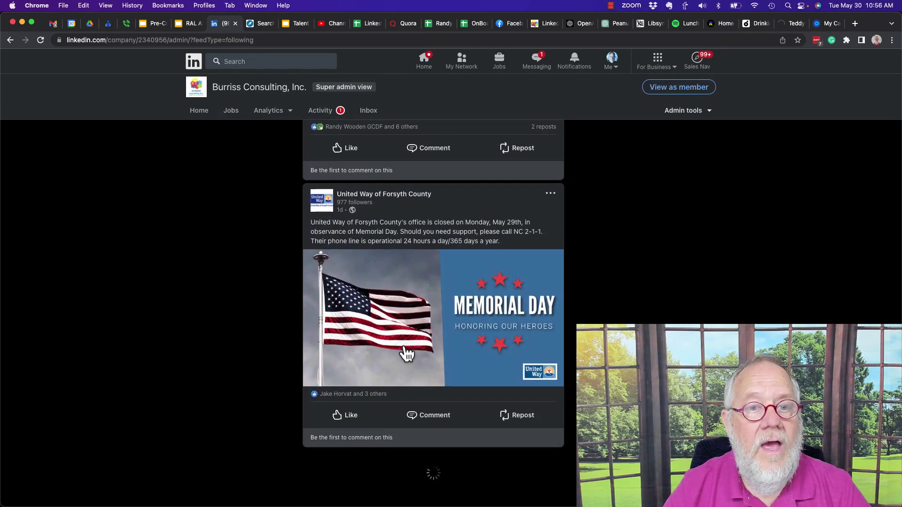
pyautogui.scroll(12, 396, 329)
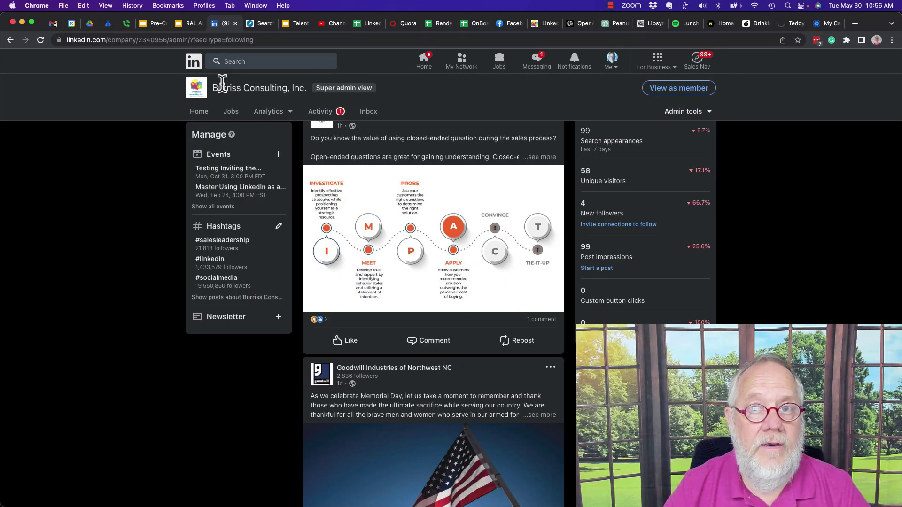
pyautogui.scroll(4, 439, 342)
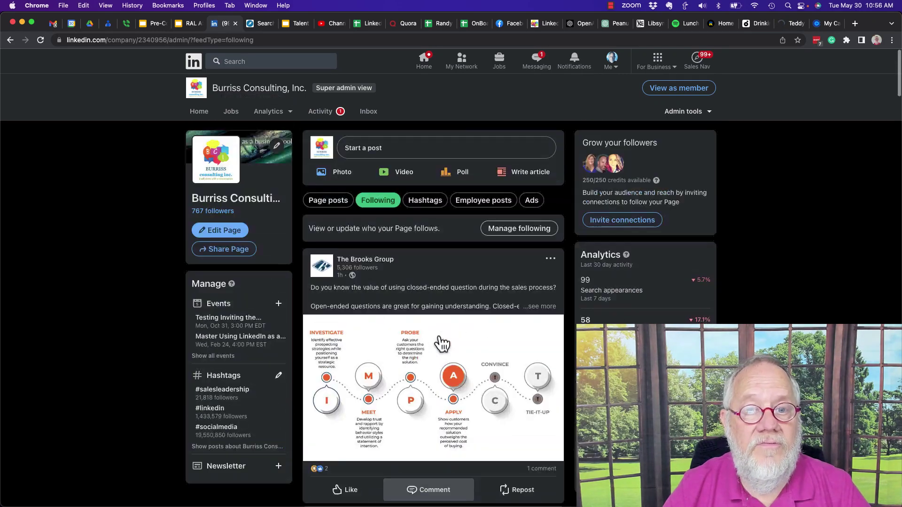
pyautogui.scroll(-10, 429, 396)
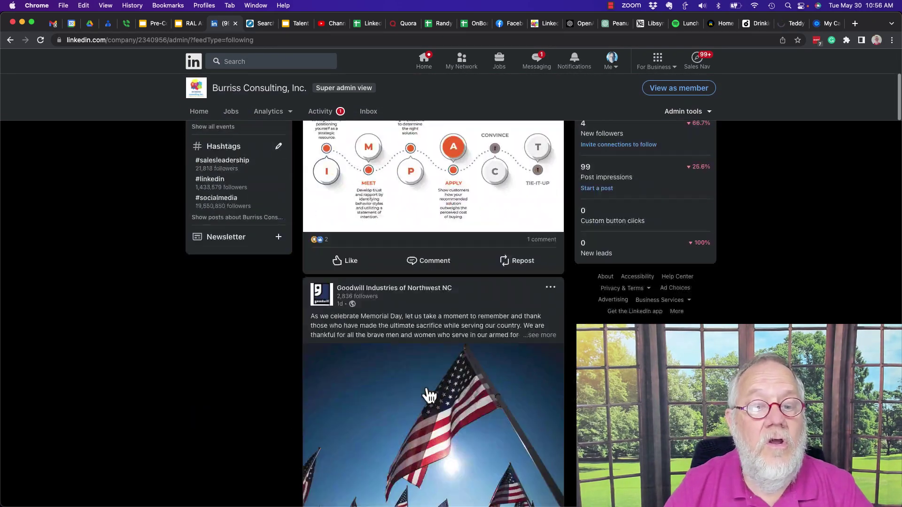
pyautogui.scroll(-15, 429, 395)
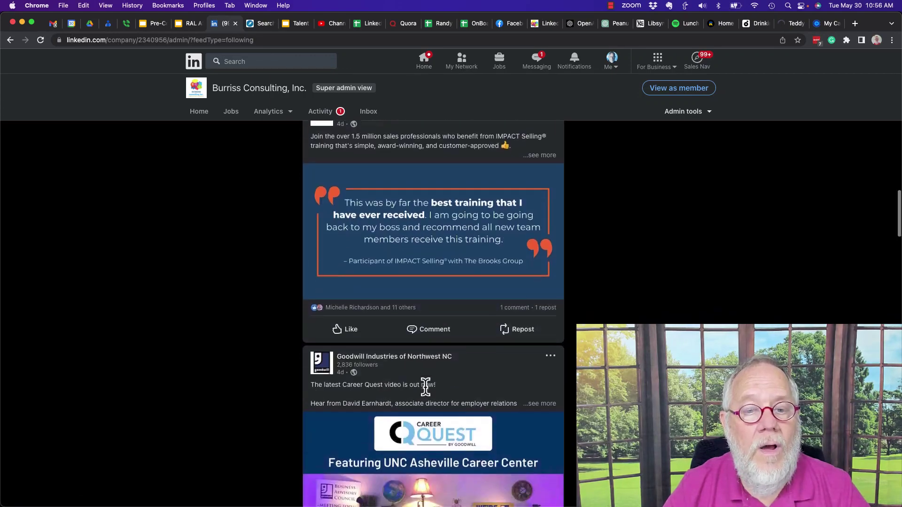
pyautogui.scroll(-15, 429, 396)
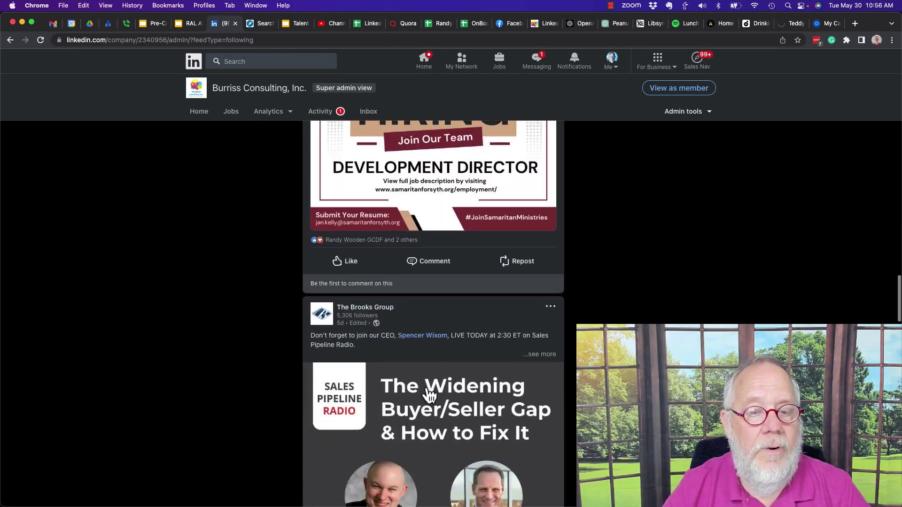
pyautogui.scroll(-15, 426, 388)
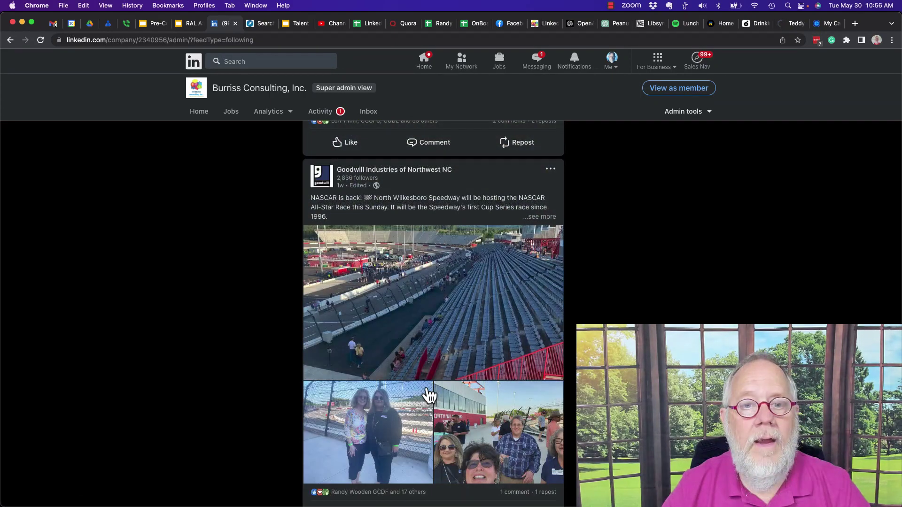
pyautogui.scroll(-12, 429, 396)
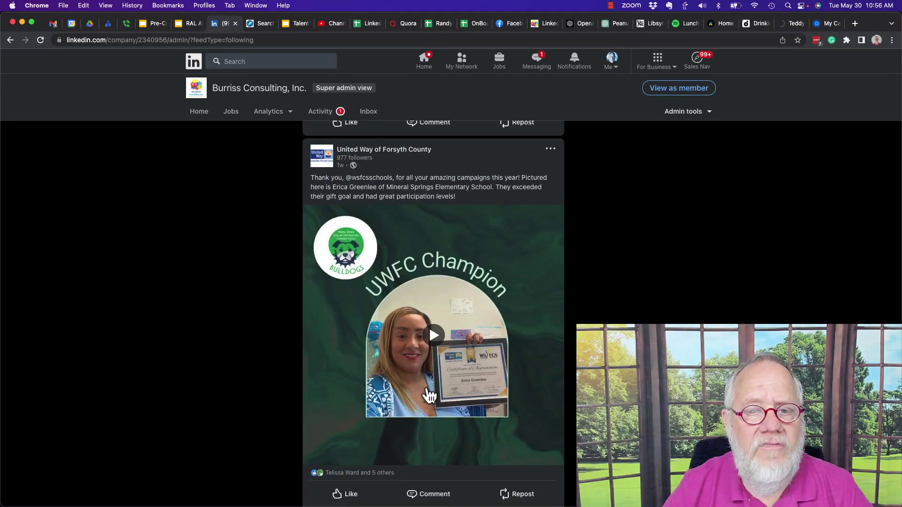
pyautogui.scroll(-15, 429, 396)
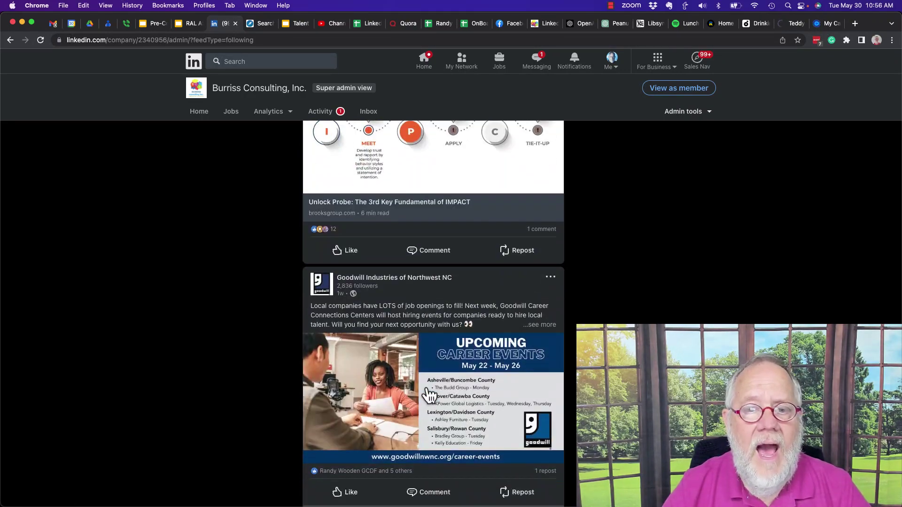
pyautogui.scroll(-12, 429, 396)
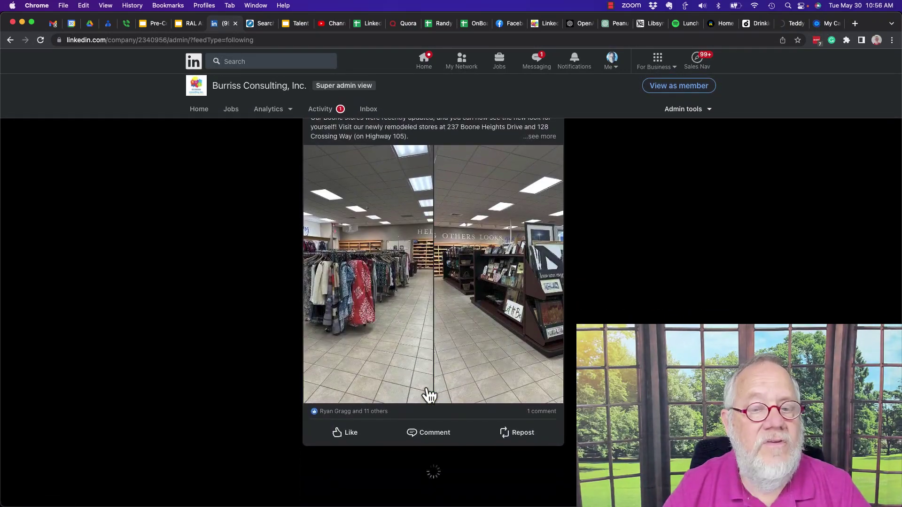
pyautogui.scroll(-15, 429, 396)
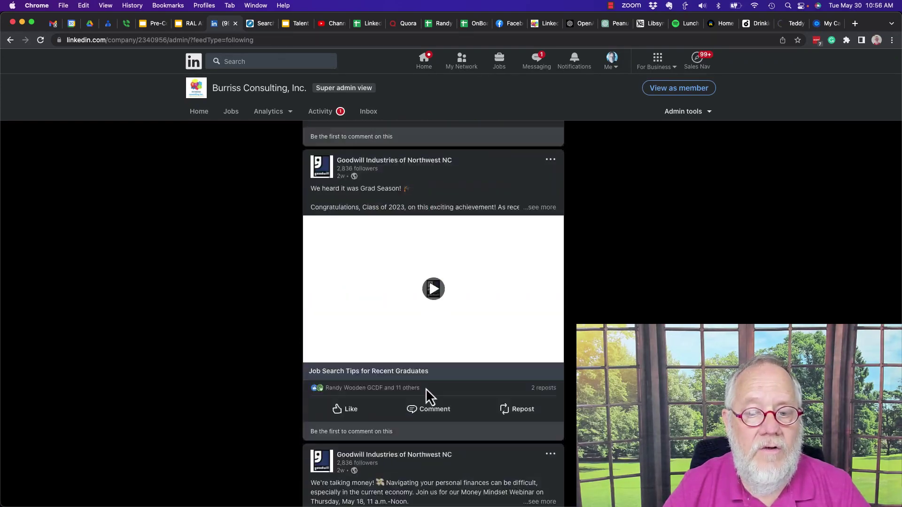
pyautogui.scroll(-15, 429, 396)
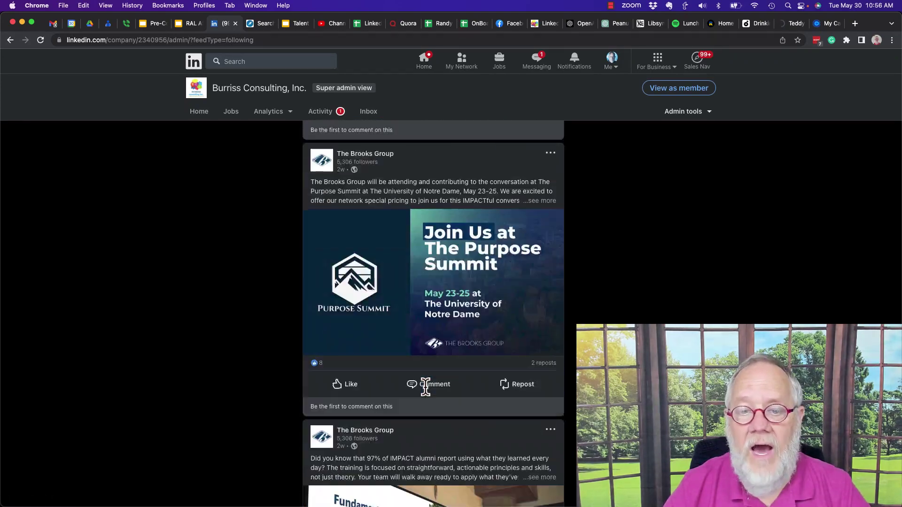
pyautogui.scroll(-5, 429, 396)
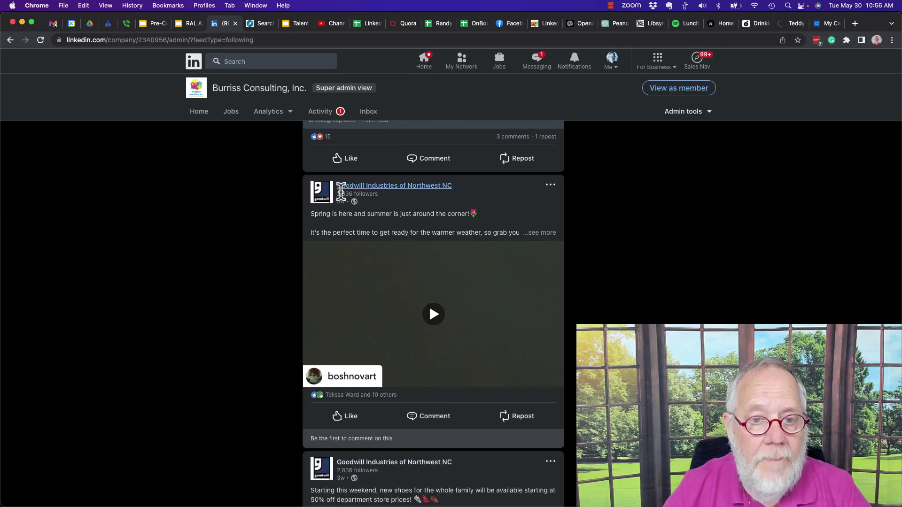
pyautogui.scroll(-15, 468, 338)
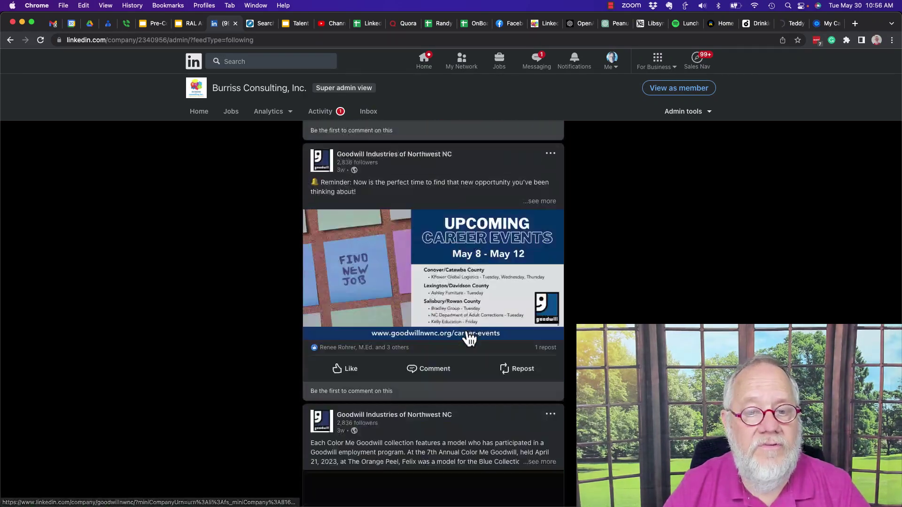
pyautogui.scroll(-5, 469, 338)
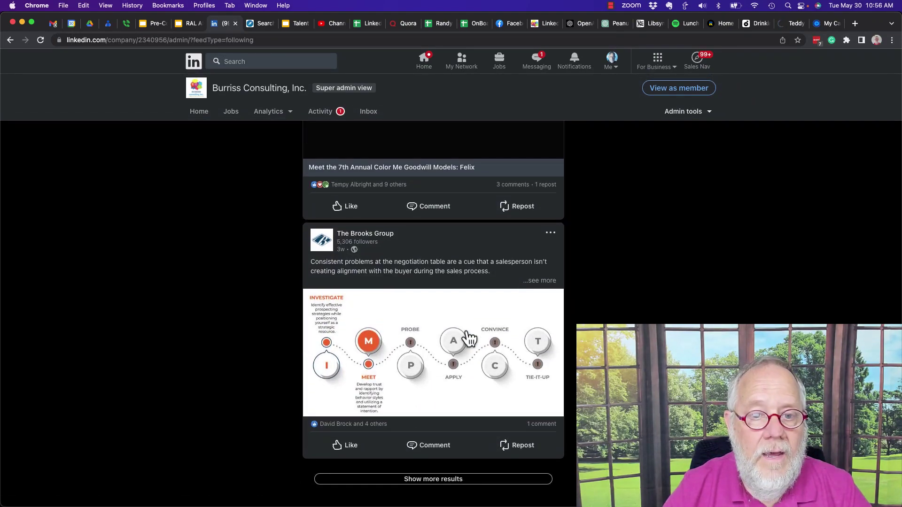
# Step: Load more results into the Following feed and scroll through the newly loaded posts
pyautogui.click(437, 479)
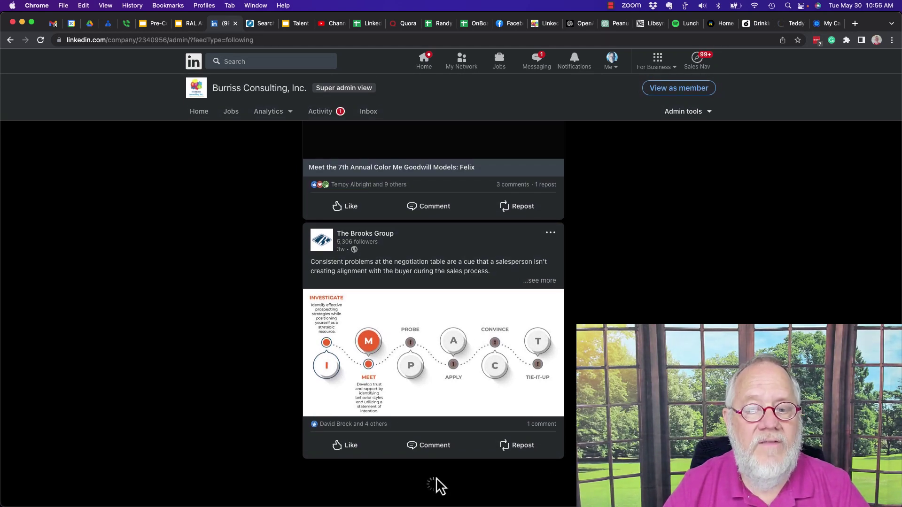
pyautogui.click(437, 479)
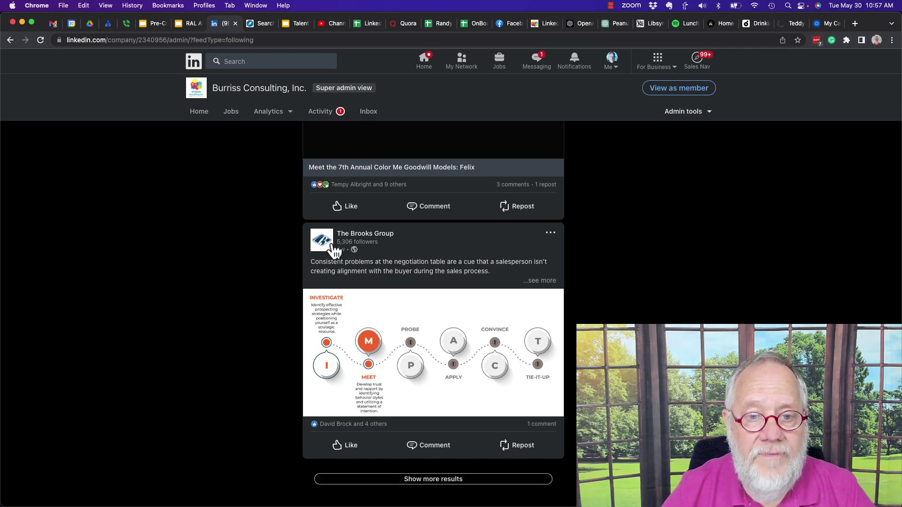
pyautogui.scroll(-10, 442, 340)
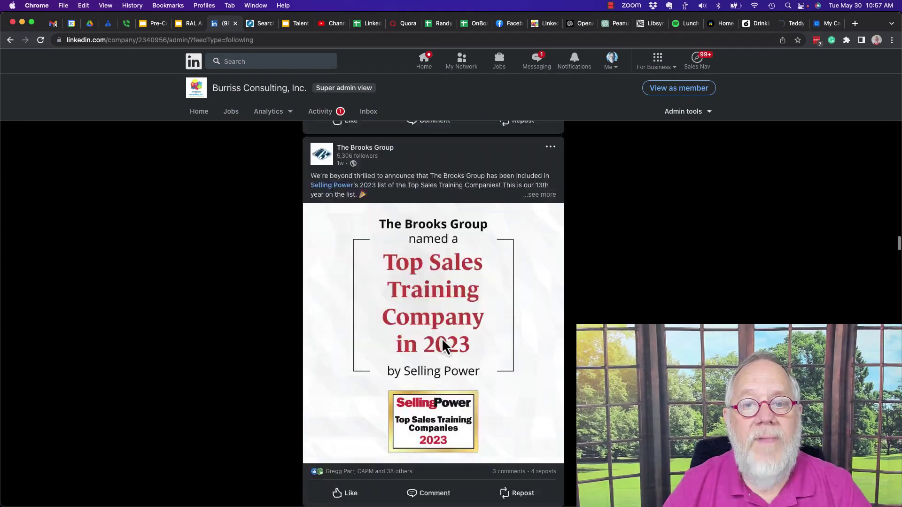
pyautogui.scroll(15, 442, 337)
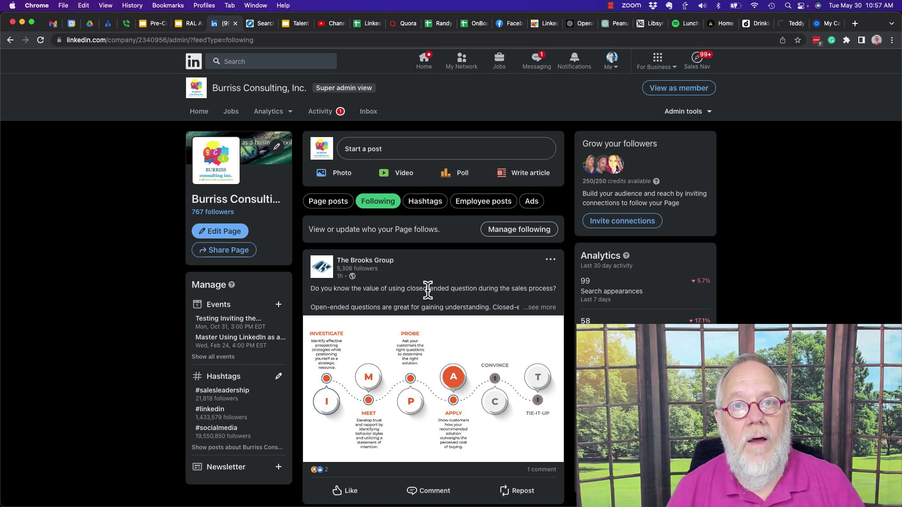
pyautogui.scroll(-3, 427, 289)
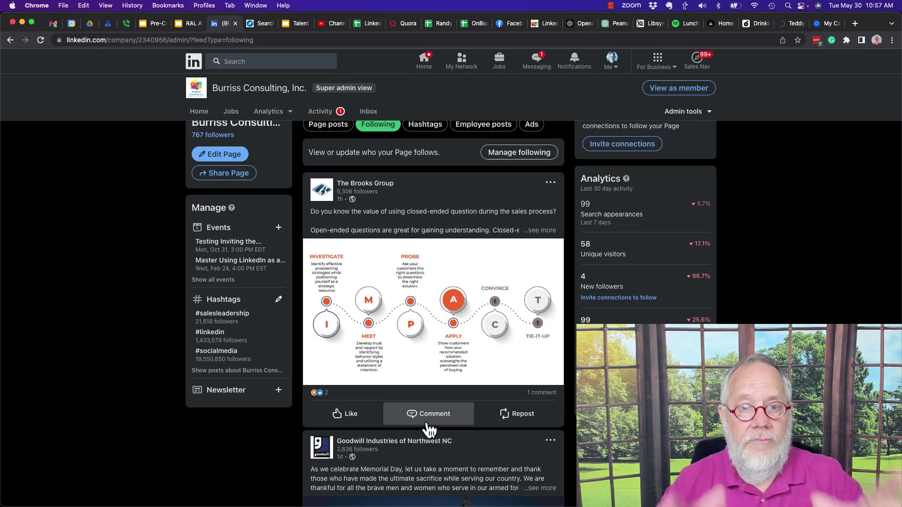
pyautogui.scroll(3, 428, 430)
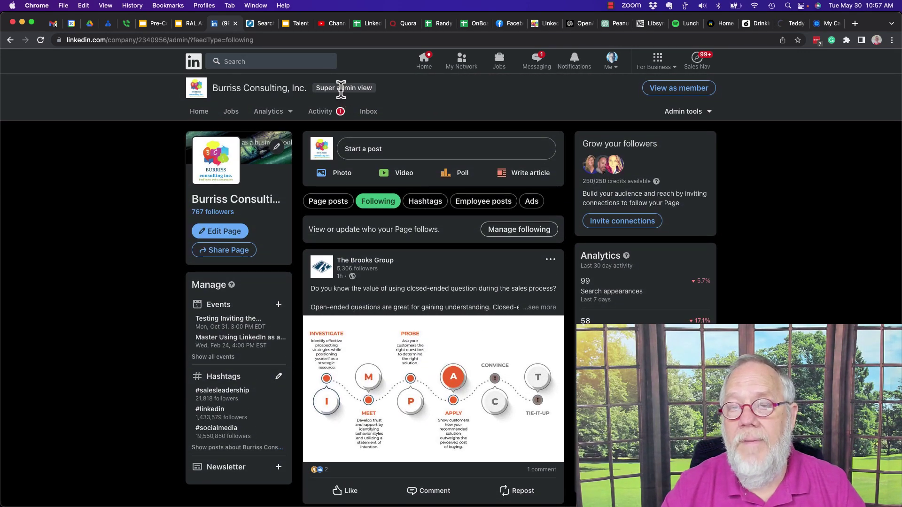
pyautogui.scroll(-4, 402, 338)
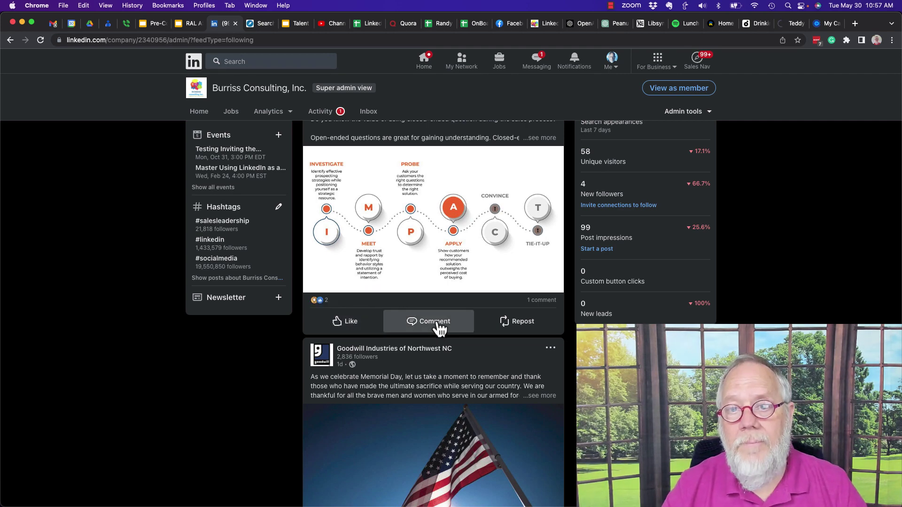
pyautogui.scroll(3, 438, 325)
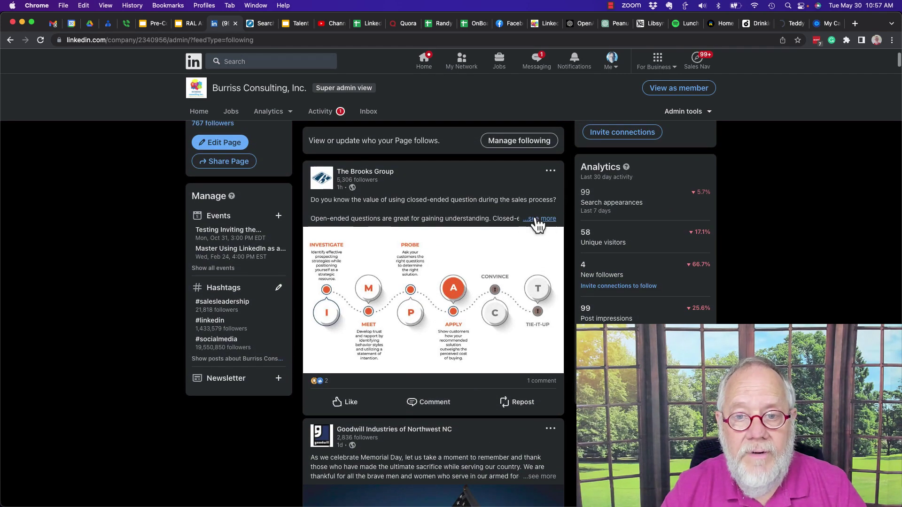
# Step: Expand The Brooks Group's closed-ended question post with '...see more' and open its comments
pyautogui.click(539, 219)
pyautogui.scroll(-2, 420, 331)
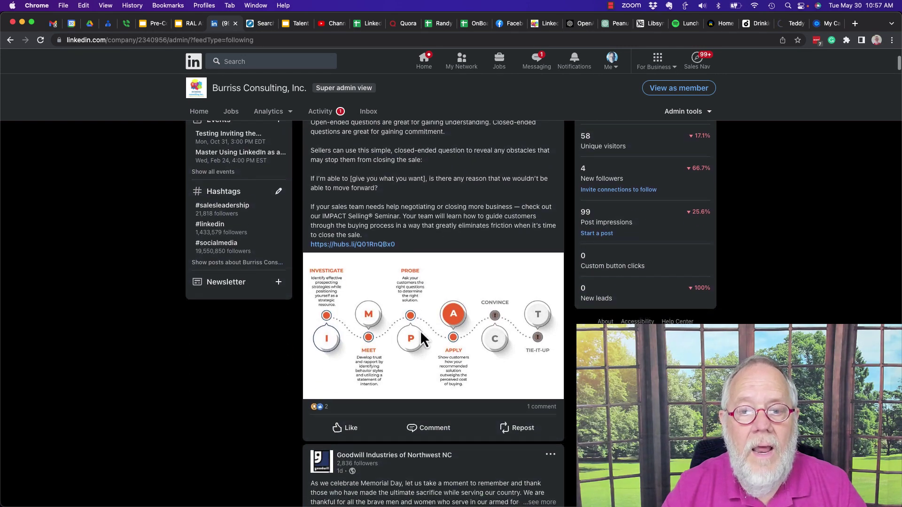
pyautogui.scroll(-2, 439, 368)
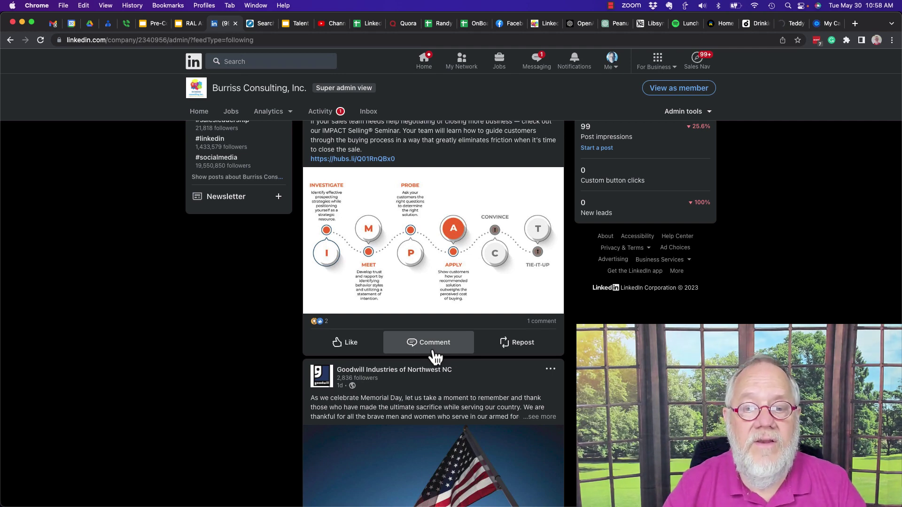
pyautogui.click(430, 351)
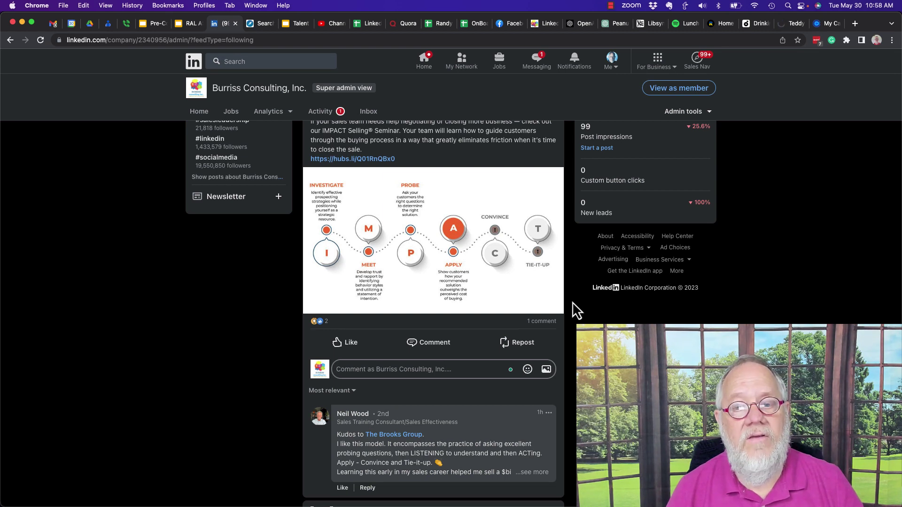
# Step: Show the repost options for The Brooks Group's post
pyautogui.click(524, 346)
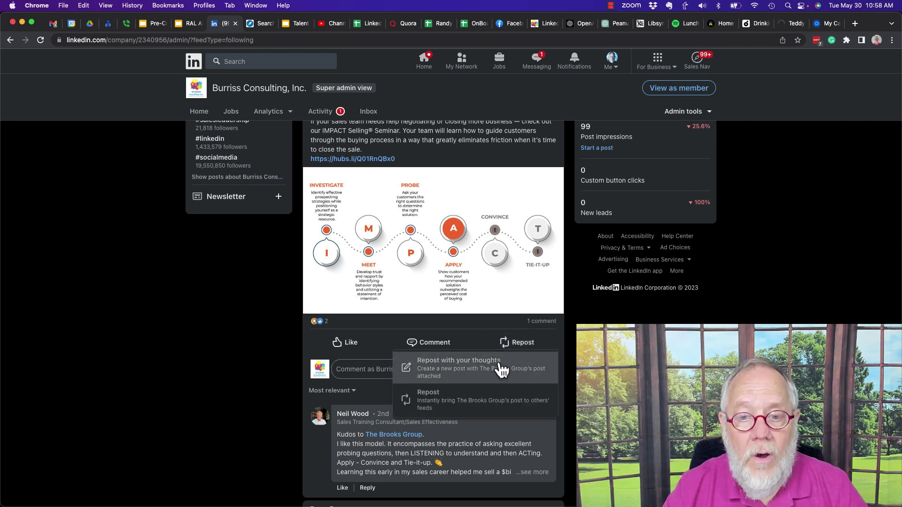